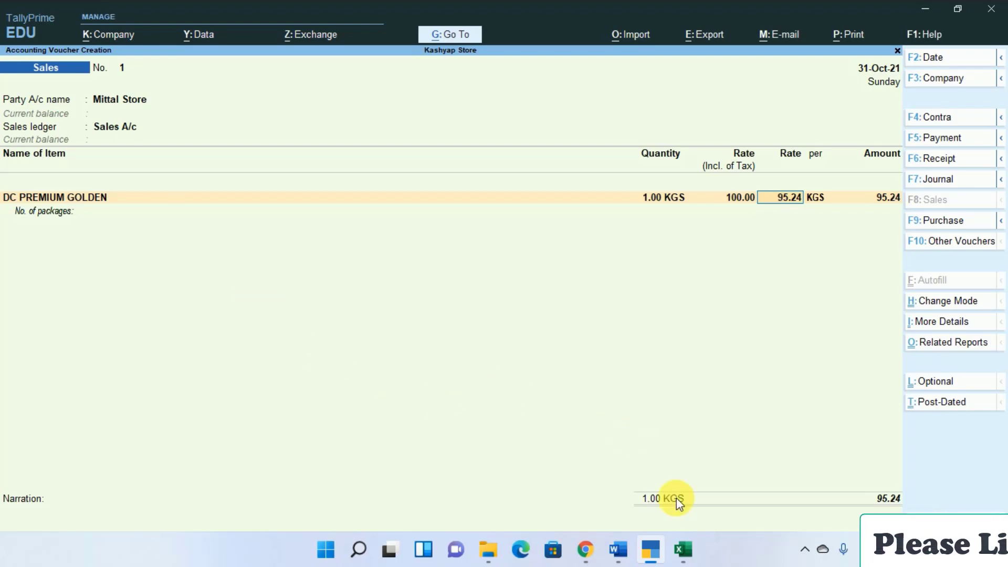
# Step: Compare the Excel GST item table with the TallyPrime sales voucher, finishing in the Excel workbook
pyautogui.click(684, 548)
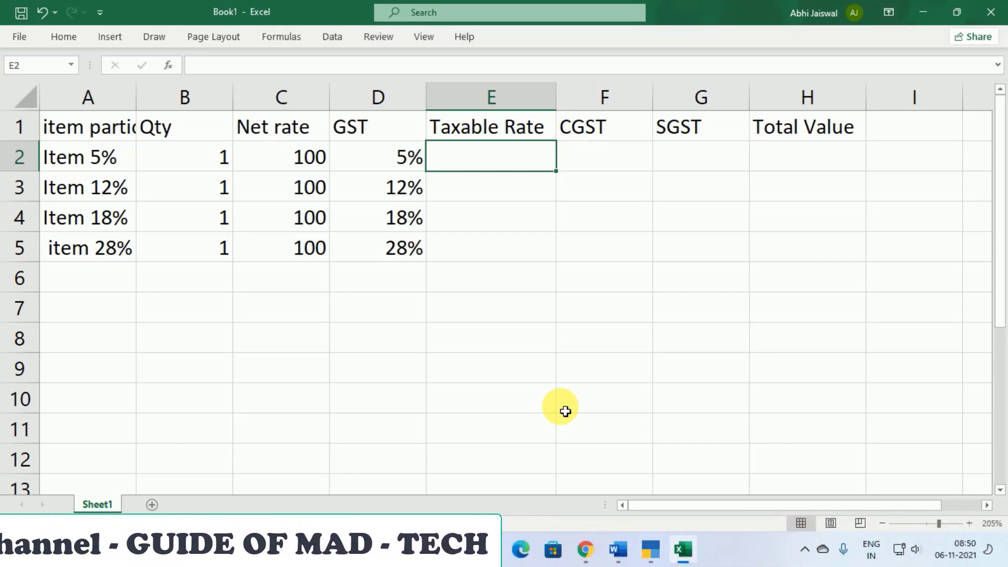
pyautogui.click(650, 549)
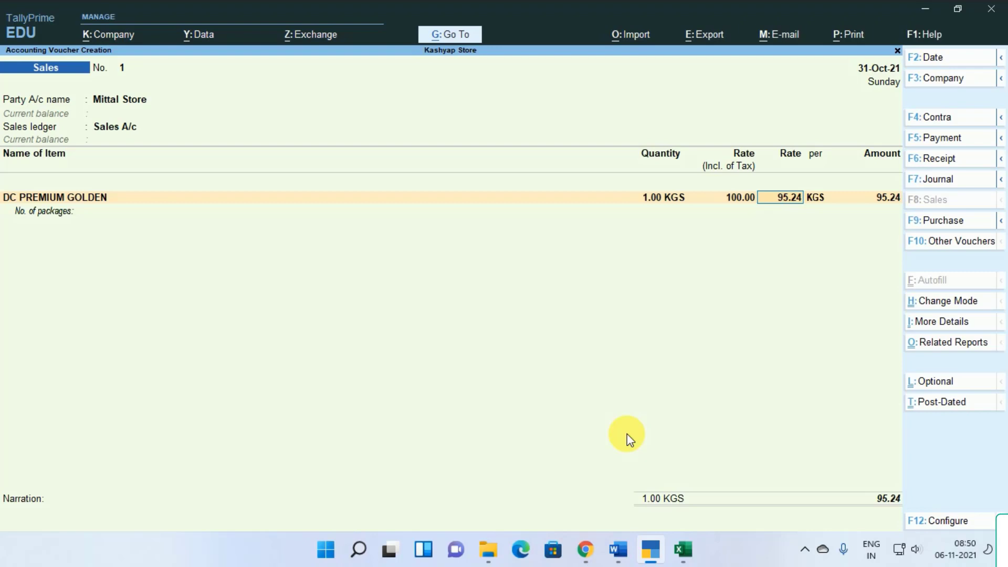
pyautogui.click(694, 559)
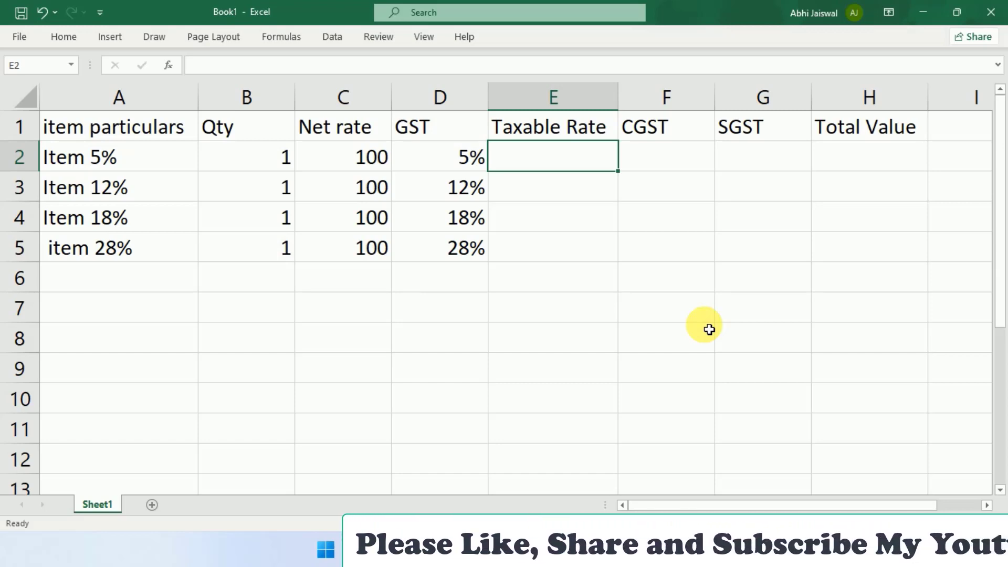
# Step: Calculate the 5% item's taxable rate in cell E2 with the formula =C2/105*100
pyautogui.click(359, 169)
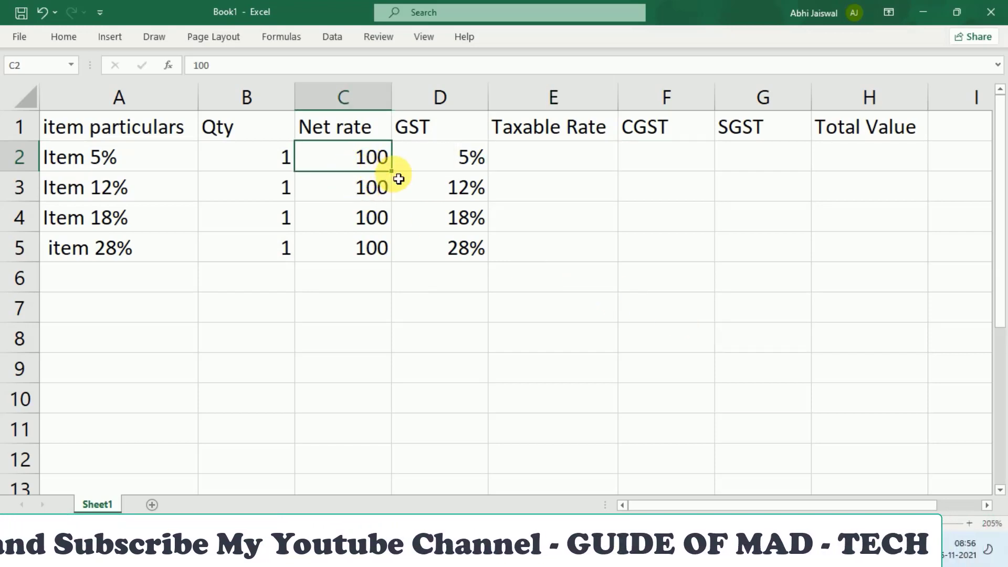
pyautogui.click(547, 170)
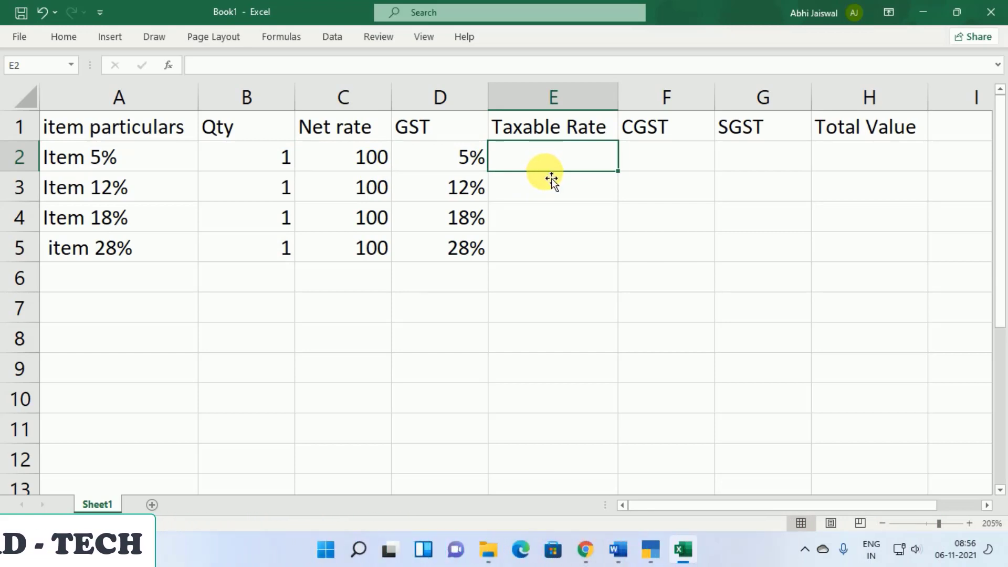
pyautogui.write('=')
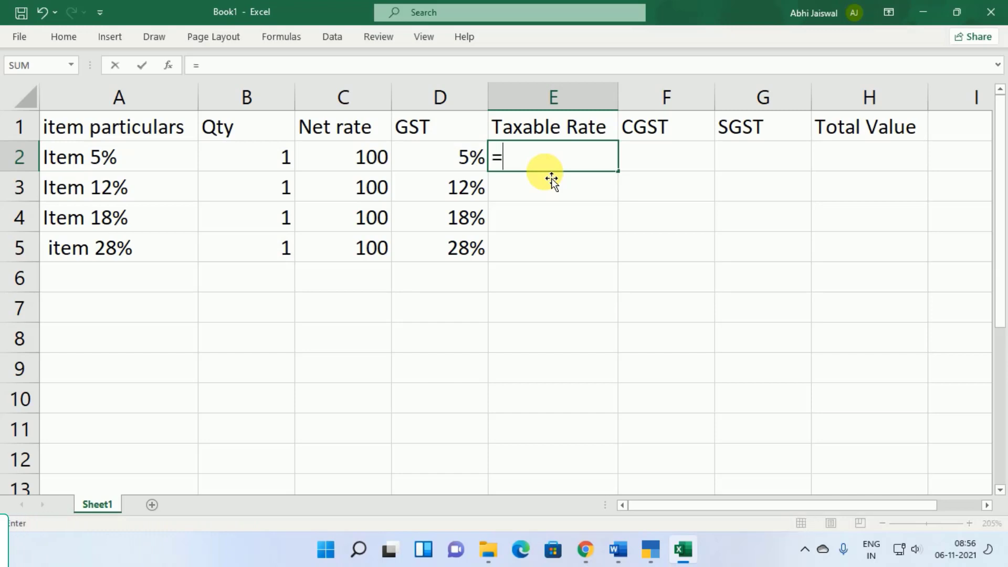
pyautogui.press('Left')
pyautogui.press('Left')
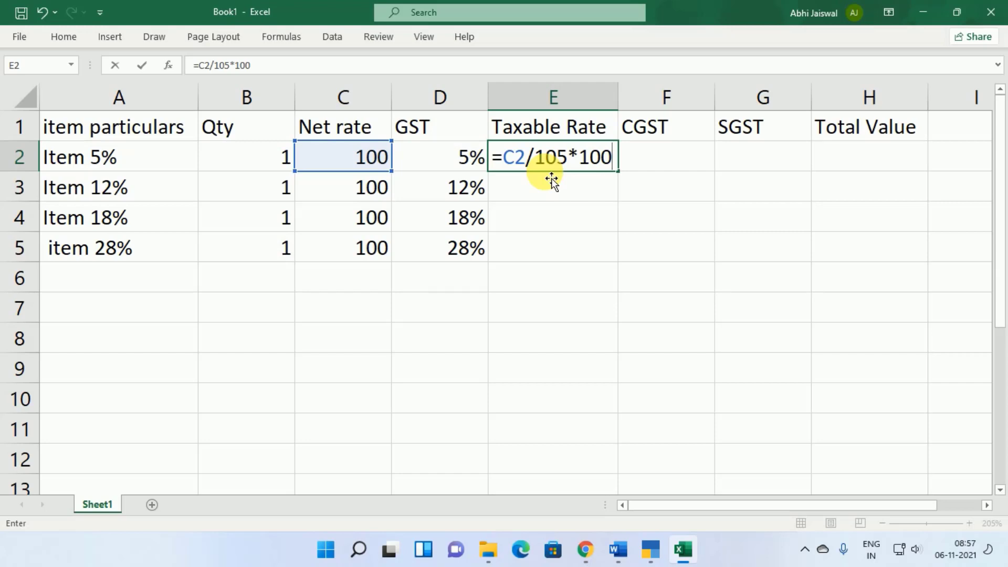
pyautogui.press('Return')
pyautogui.press('Up')
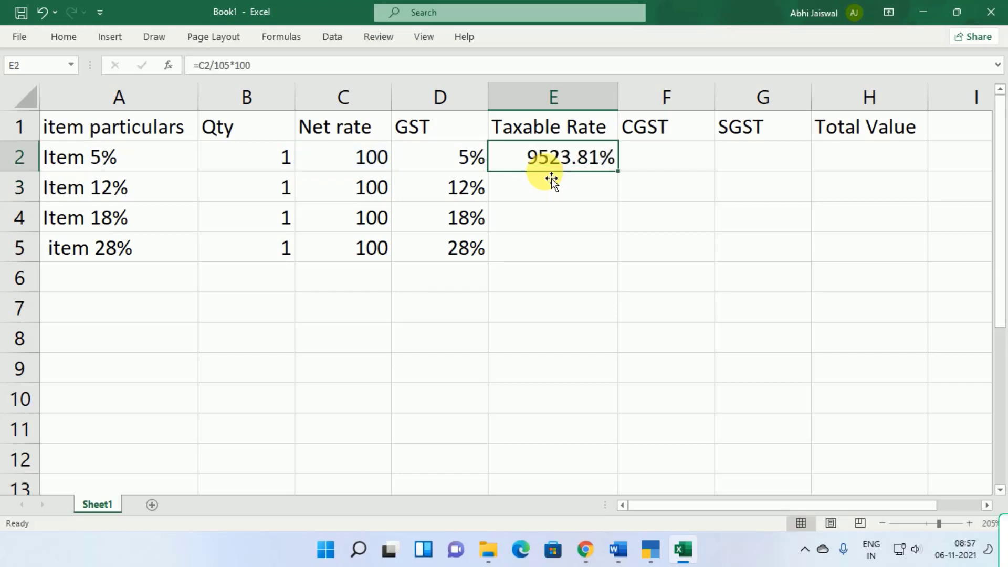
# Step: Change the number format of taxable rate cell E2 to General and reduce it to two decimal places
pyautogui.click(57, 39)
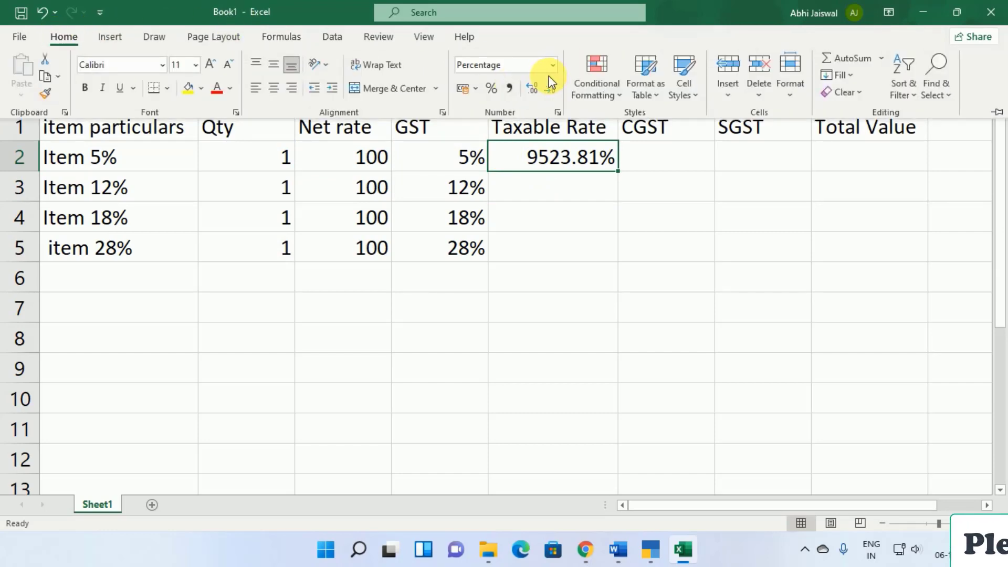
pyautogui.click(553, 64)
pyautogui.click(543, 98)
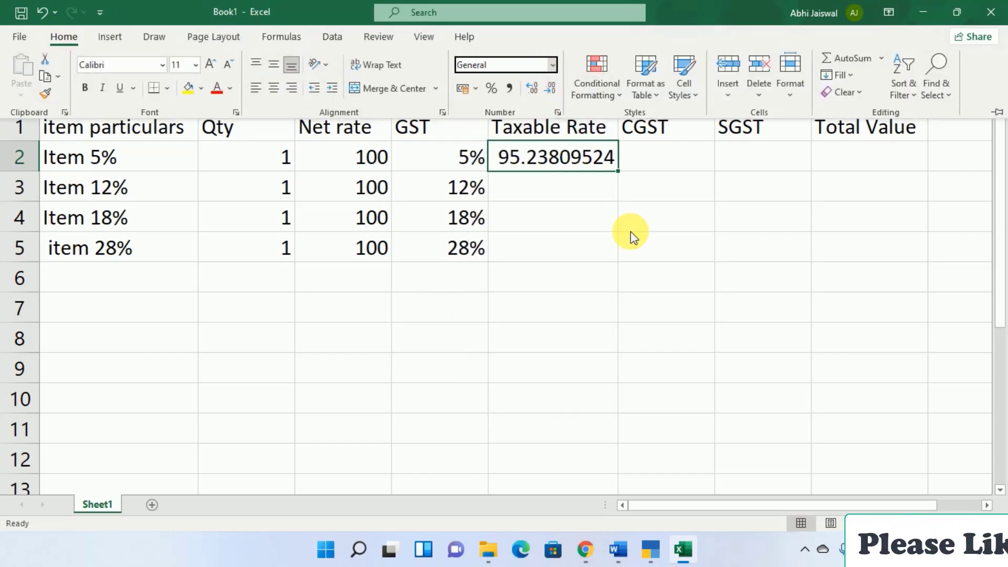
pyautogui.click(551, 90)
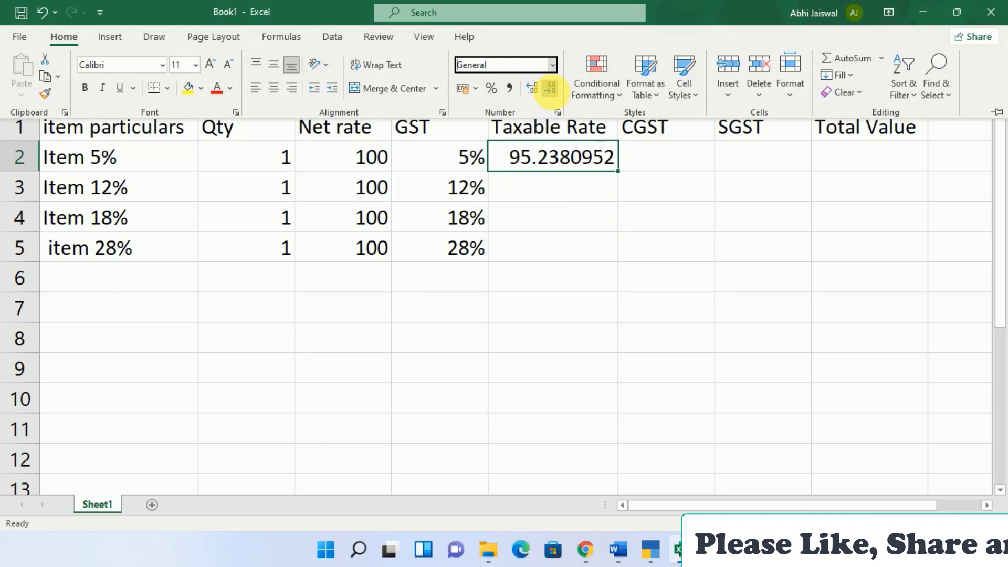
pyautogui.click(551, 91)
pyautogui.click(551, 91)
pyautogui.click(551, 91)
pyautogui.click(551, 90)
pyautogui.click(551, 90)
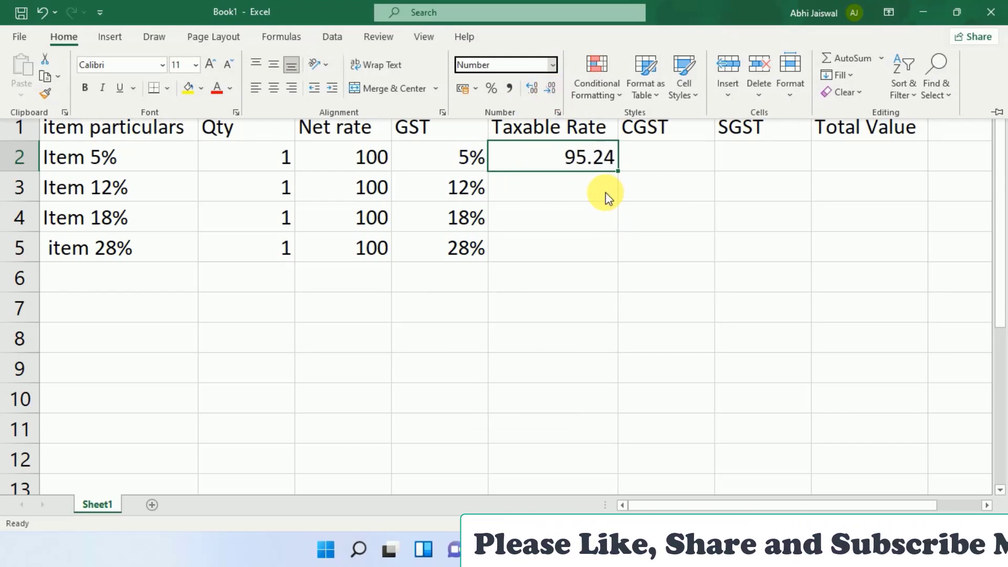
pyautogui.click(580, 160)
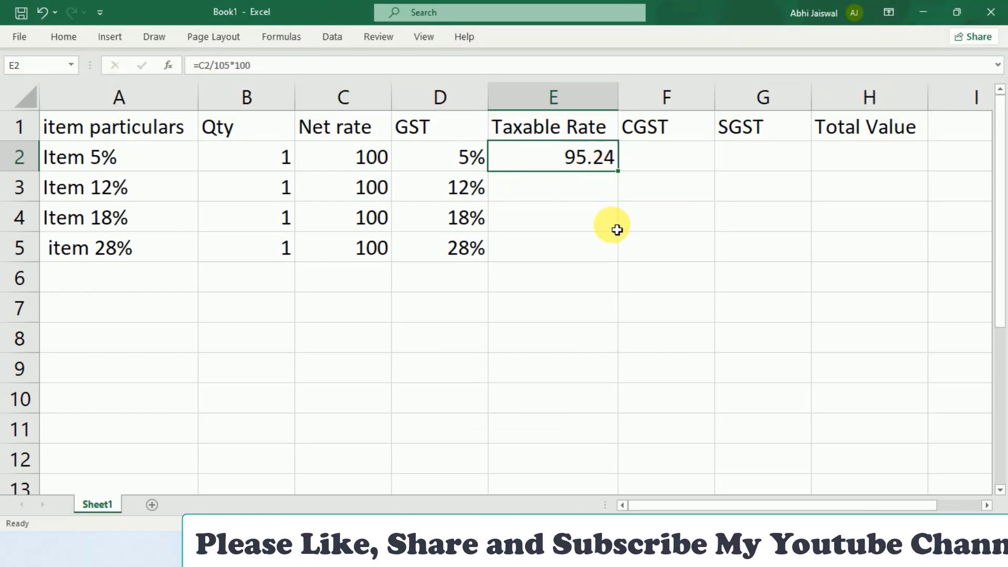
pyautogui.click(537, 200)
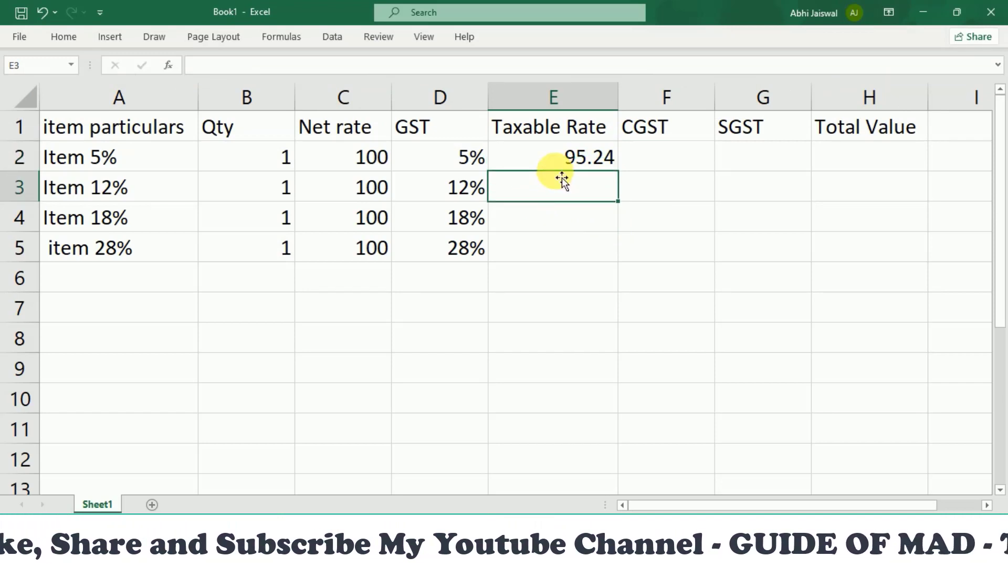
pyautogui.click(548, 164)
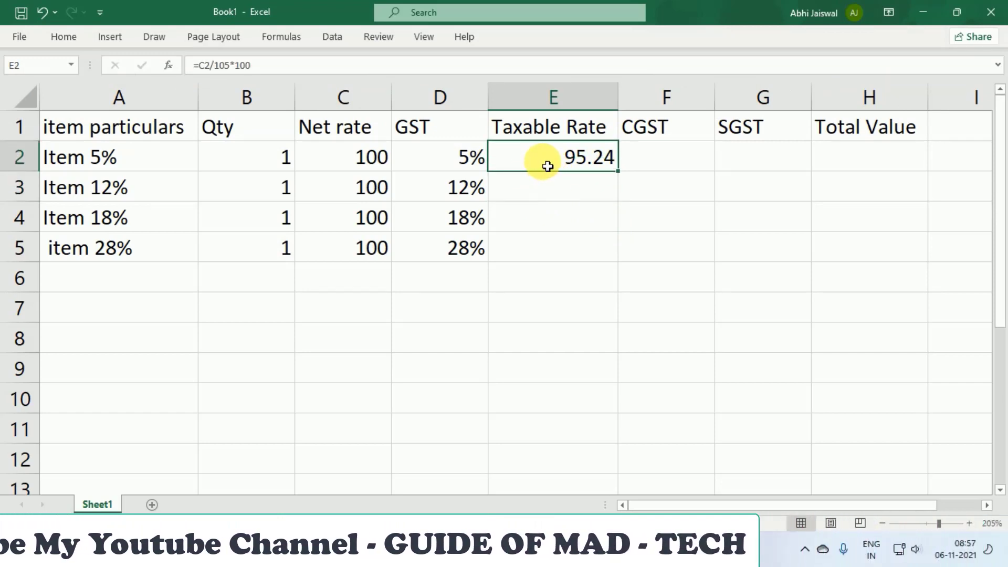
# Step: Handwrite "Basic" followed by an arrow in red ink on the empty cells below the item table
pyautogui.click(948, 140)
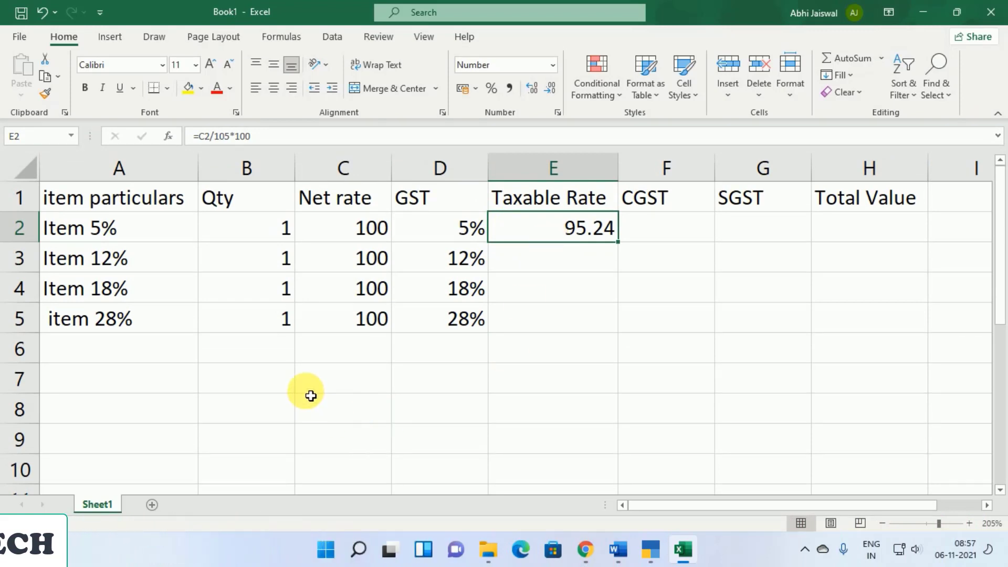
pyautogui.click(156, 36)
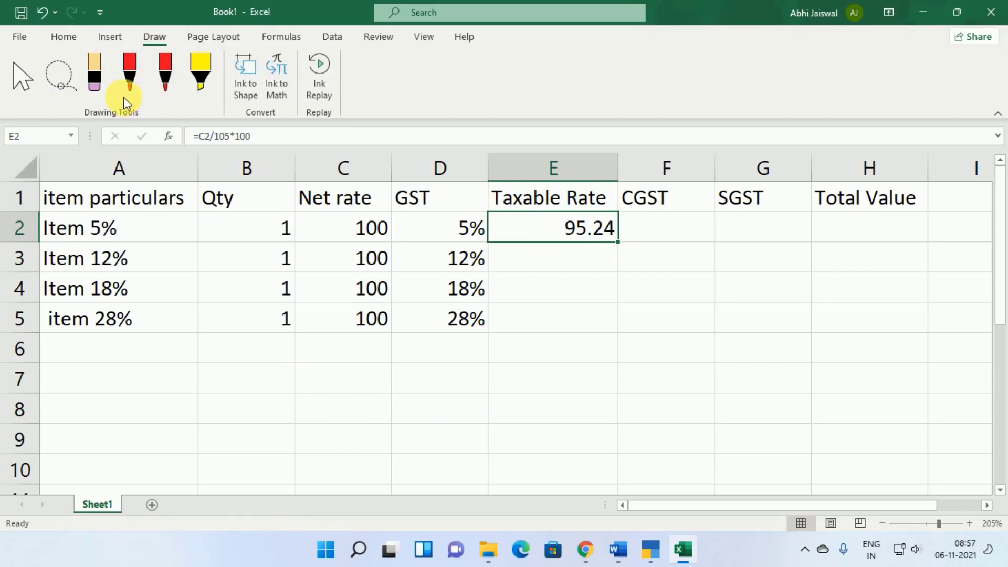
pyautogui.click(131, 95)
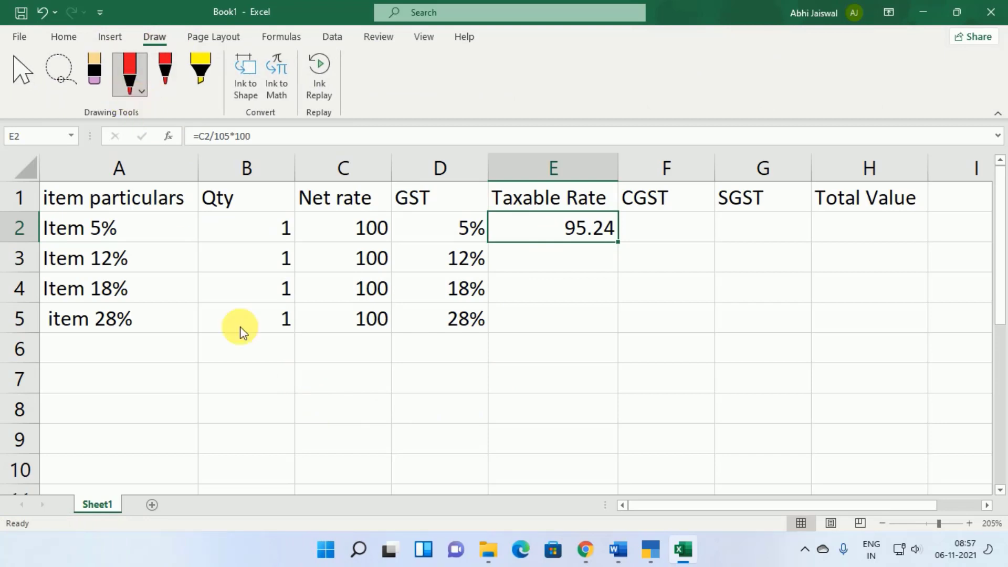
pyautogui.click(273, 405)
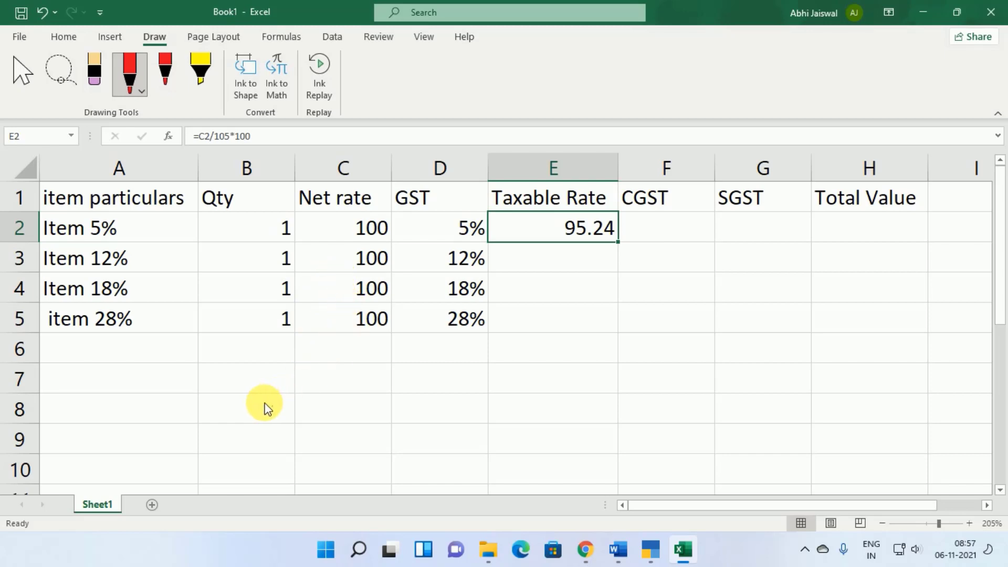
pyautogui.moveTo(269, 394); pyautogui.dragTo(271, 423)
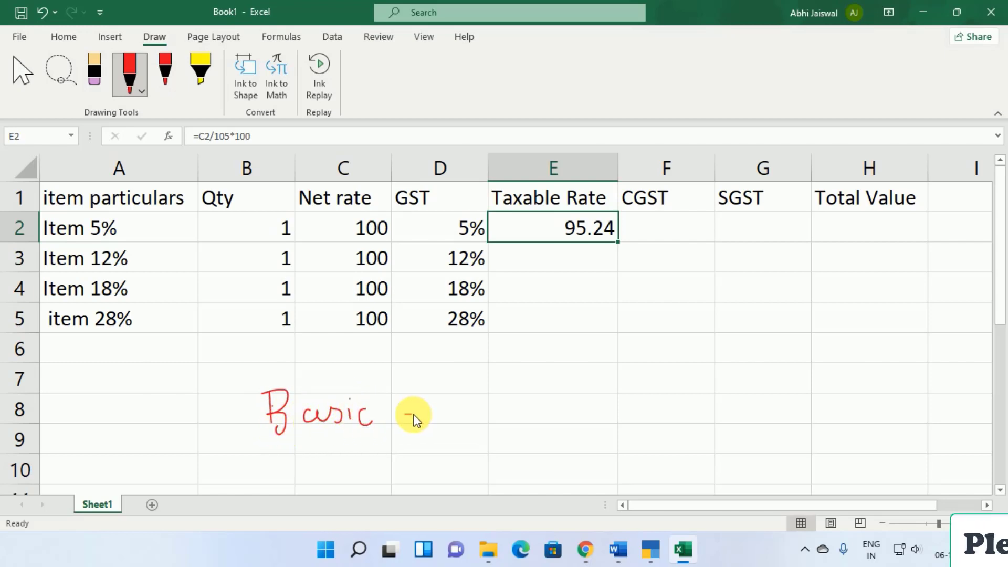
pyautogui.moveTo(404, 414)
pyautogui.mouseDown()
pyautogui.moveTo(428, 414)
pyautogui.moveTo(430, 428)
pyautogui.mouseUp()
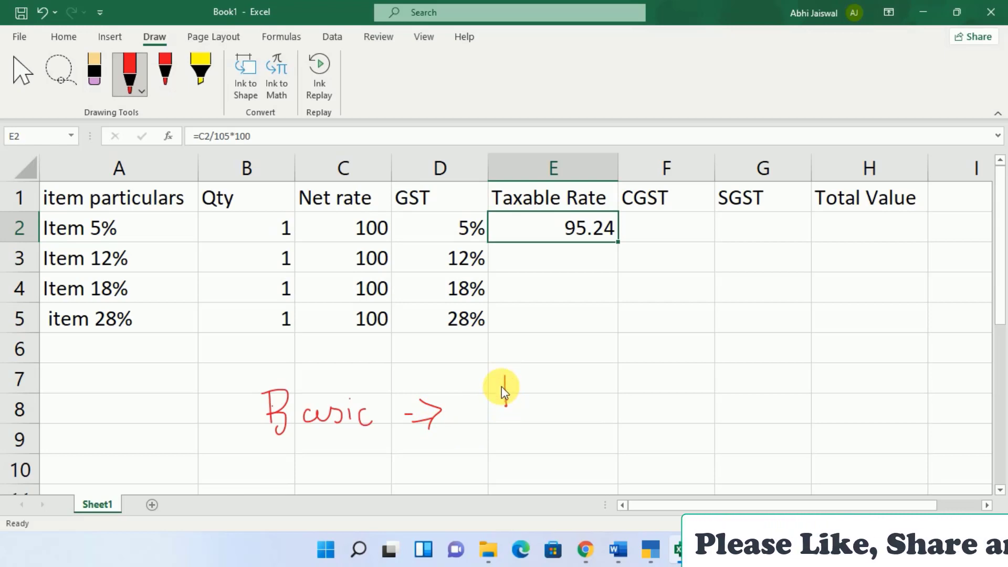
# Step: Handwrite the formula after the arrow as the fraction Net rate over 100 + GST, multiplied by 100
pyautogui.moveTo(503, 408)
pyautogui.mouseDown()
pyautogui.moveTo(524, 376)
pyautogui.moveTo(545, 407)
pyautogui.mouseUp()
pyautogui.moveTo(562, 373)
pyautogui.mouseDown()
pyautogui.moveTo(565, 398)
pyautogui.moveTo(601, 391)
pyautogui.moveTo(646, 402)
pyautogui.moveTo(660, 383)
pyautogui.moveTo(677, 391)
pyautogui.mouseUp()
pyautogui.moveTo(498, 443); pyautogui.dragTo(705, 420)
pyautogui.moveTo(534, 456)
pyautogui.mouseDown()
pyautogui.moveTo(535, 475)
pyautogui.moveTo(615, 461)
pyautogui.moveTo(610, 476)
pyautogui.moveTo(647, 447)
pyautogui.moveTo(644, 460)
pyautogui.moveTo(683, 445)
pyautogui.moveTo(678, 455)
pyautogui.mouseUp()
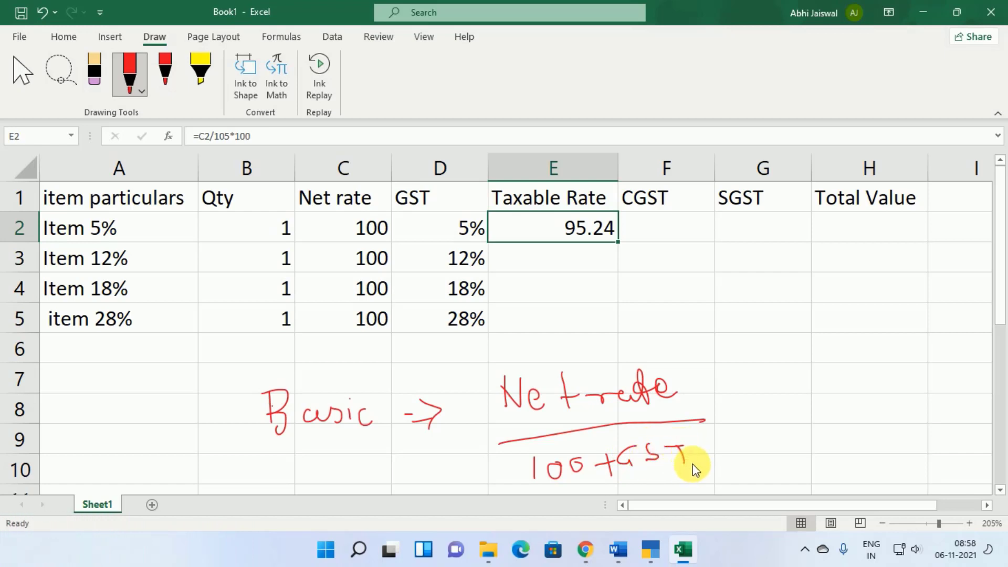
pyautogui.moveTo(721, 399)
pyautogui.mouseDown()
pyautogui.moveTo(745, 417)
pyautogui.moveTo(781, 408)
pyautogui.mouseUp()
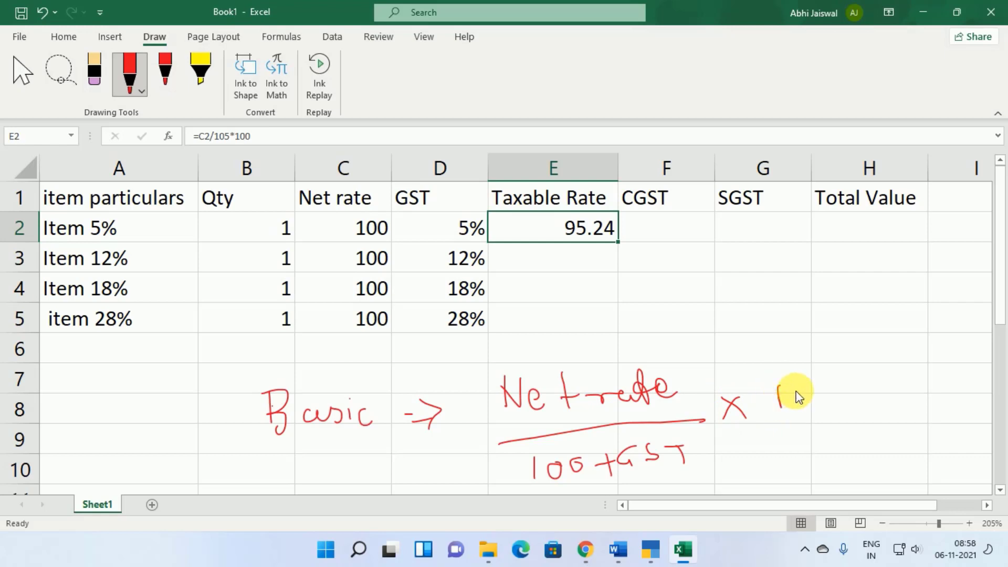
pyautogui.moveTo(834, 382); pyautogui.dragTo(832, 387)
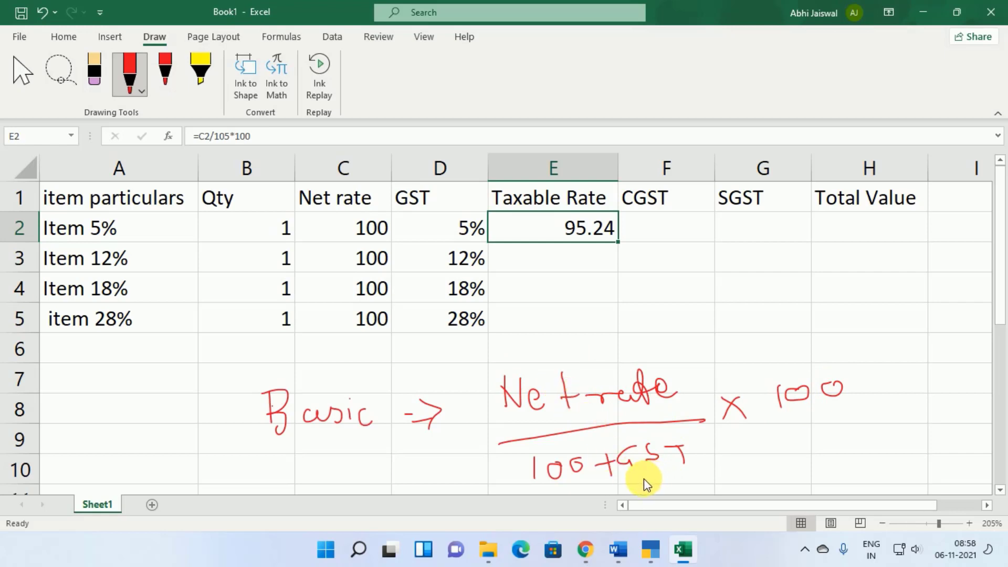
# Step: Mark up the handwritten formula with an arrow under GST, a circle around the multiplier 100, and ticks above Net rate and 100
pyautogui.moveTo(677, 470); pyautogui.dragTo(673, 478)
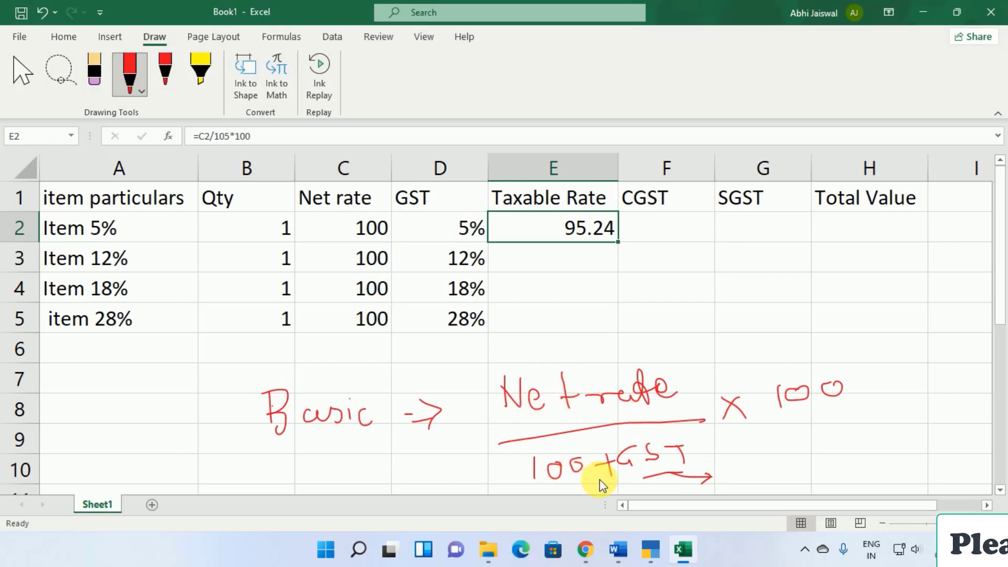
pyautogui.moveTo(772, 391)
pyautogui.mouseDown()
pyautogui.moveTo(817, 419)
pyautogui.moveTo(817, 363)
pyautogui.moveTo(801, 375)
pyautogui.mouseUp()
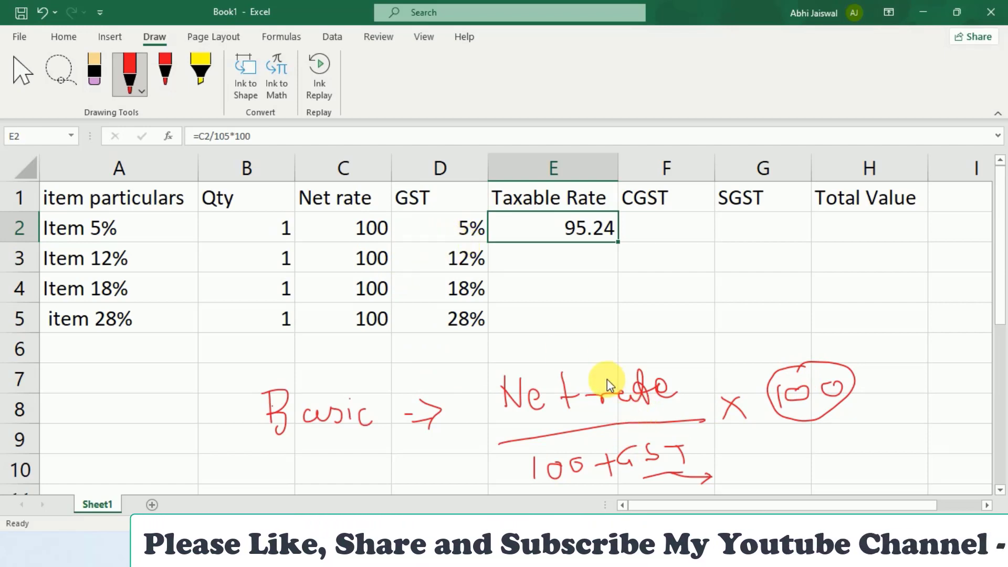
pyautogui.moveTo(586, 356); pyautogui.dragTo(622, 333)
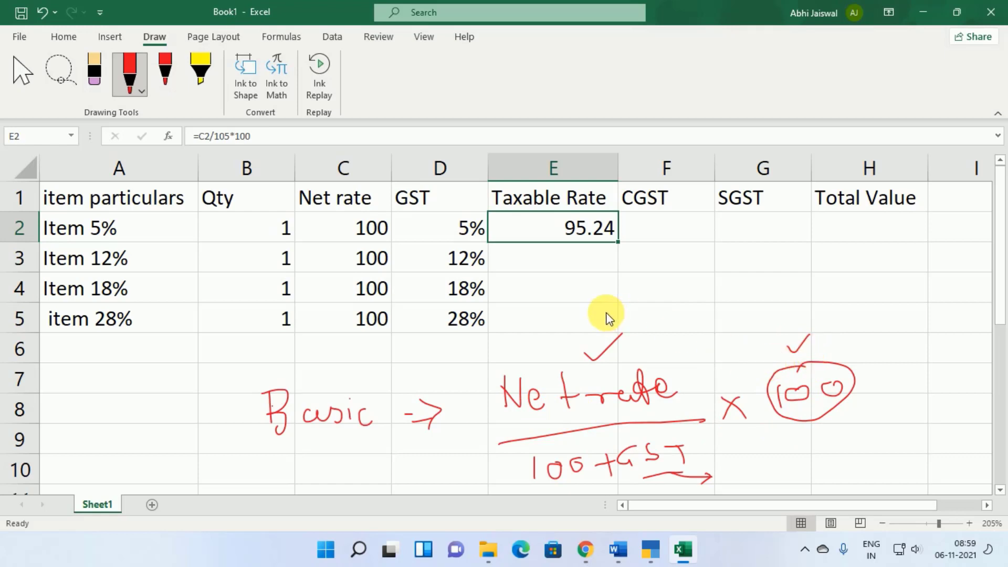
# Step: Erase the handwritten formula and its markings from the area below the item table
pyautogui.click(94, 65)
pyautogui.moveTo(283, 417); pyautogui.dragTo(970, 427)
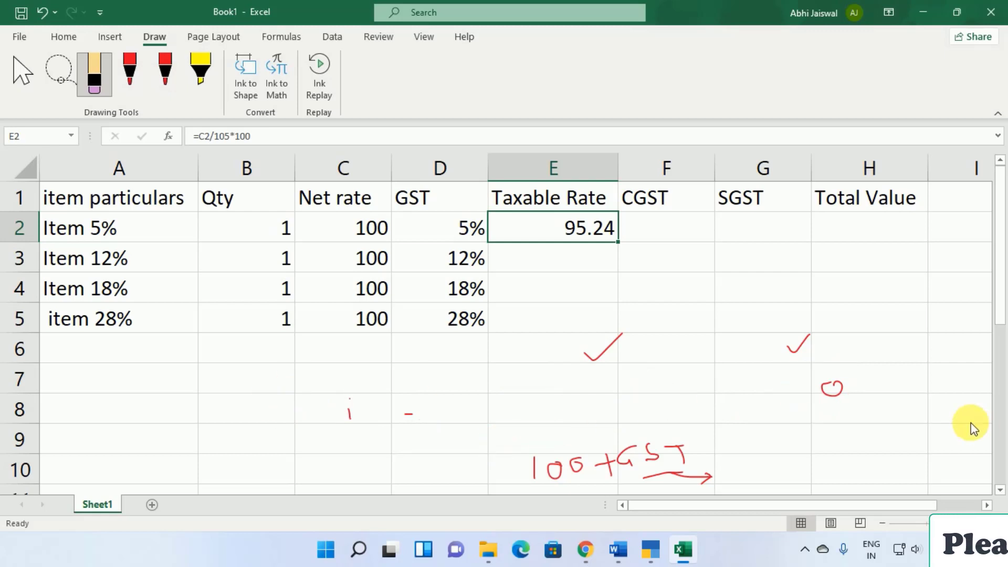
pyautogui.moveTo(809, 385)
pyautogui.mouseDown()
pyautogui.moveTo(371, 455)
pyautogui.moveTo(451, 387)
pyautogui.moveTo(501, 408)
pyautogui.moveTo(656, 232)
pyautogui.mouseUp()
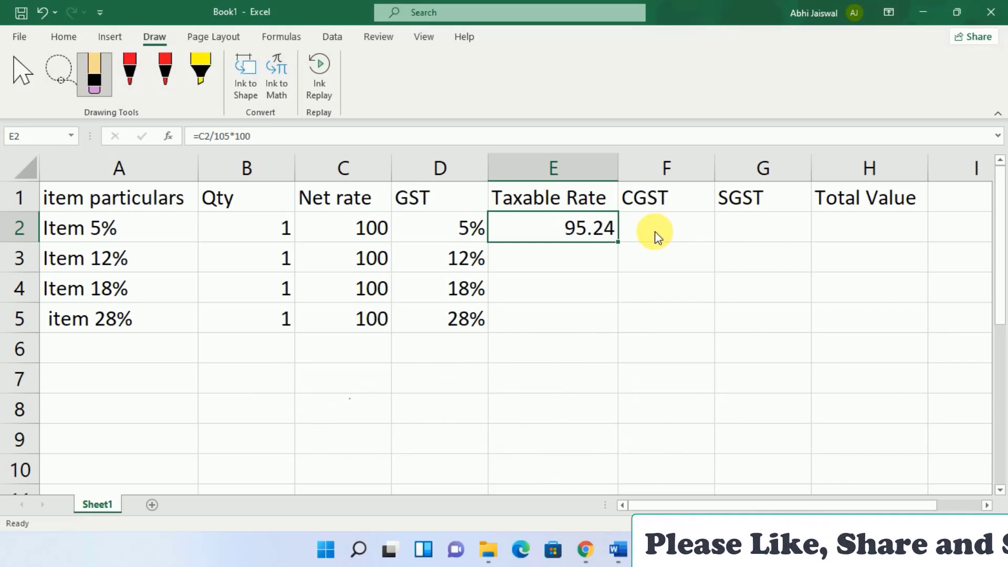
# Step: Enter the 5% item's CGST formula in cell F2 as the taxable rate in E2 multiplied by 2.5
pyautogui.press('Right')
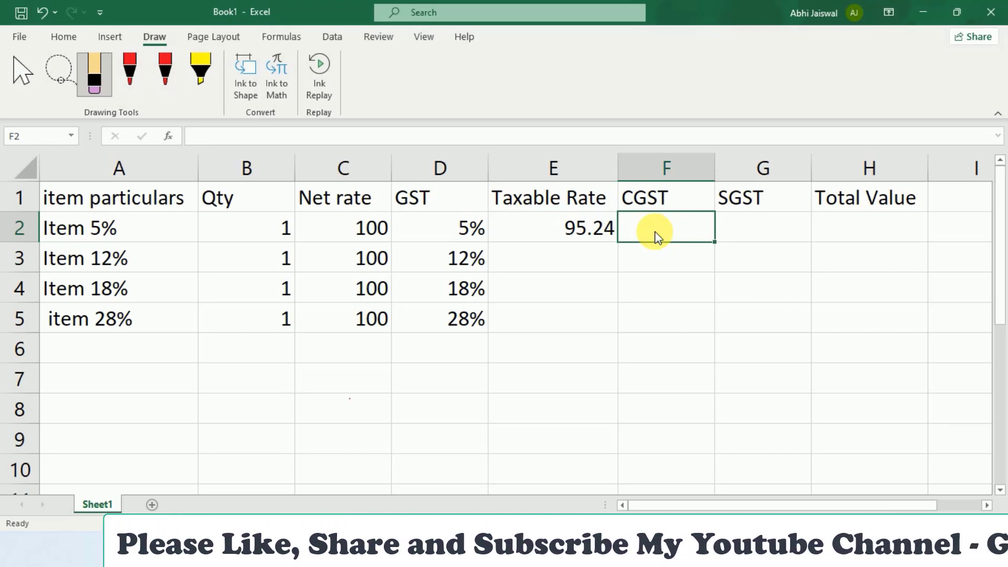
pyautogui.write('=')
pyautogui.press('Left')
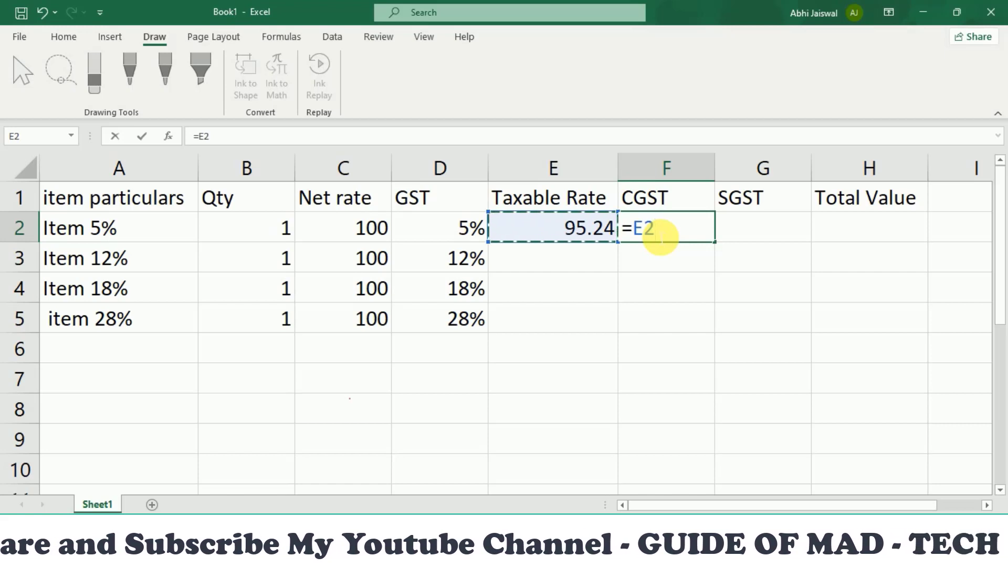
pyautogui.write('*2.5')
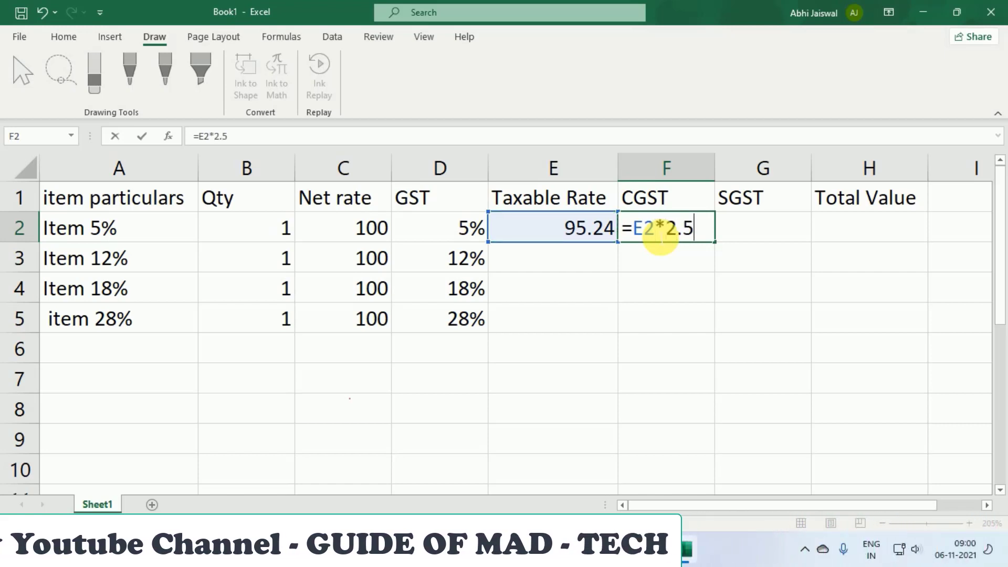